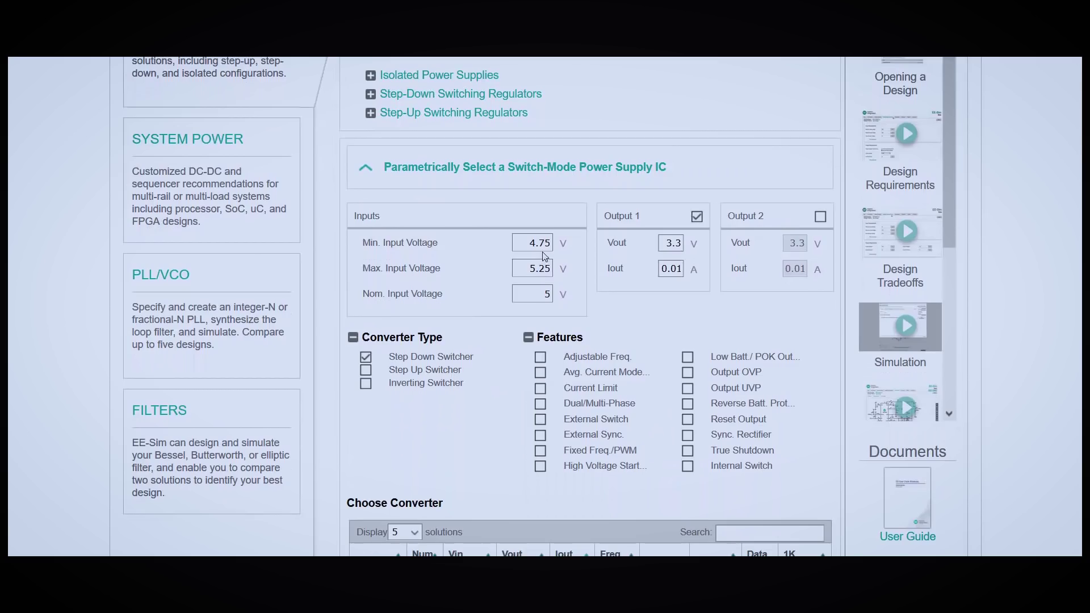
Set the converter's minimum input voltage to 9 V, maximum to 40 V and nominal to 12 V.
{"action": "double_click", "coordinate": [541, 243]}
{"action": "type", "text": "9"}
{"action": "key", "text": "Tab"}
{"action": "type", "text": "4"}
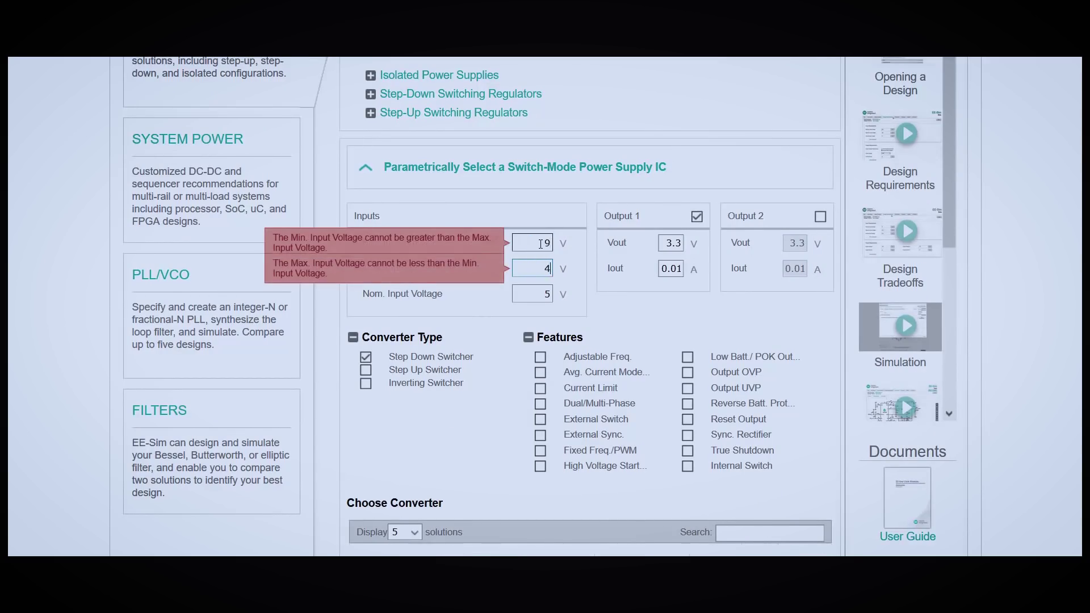
{"action": "type", "text": "0"}
{"action": "key", "text": "Tab"}
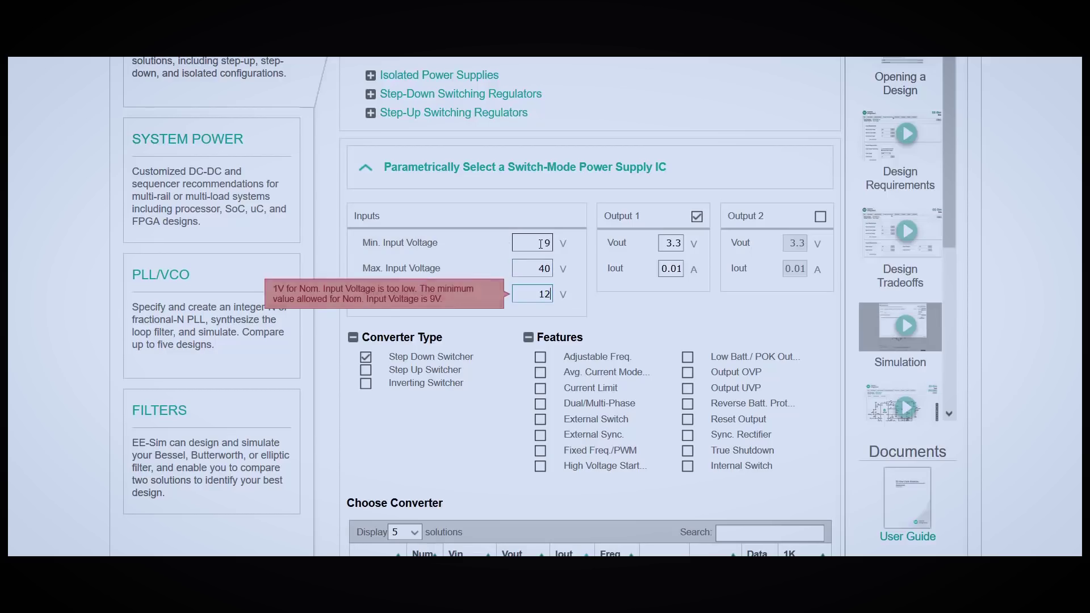
Set Output 1 to a Vout of 5 V and an Iout of 5 A.
{"action": "left_click", "coordinate": [681, 246]}
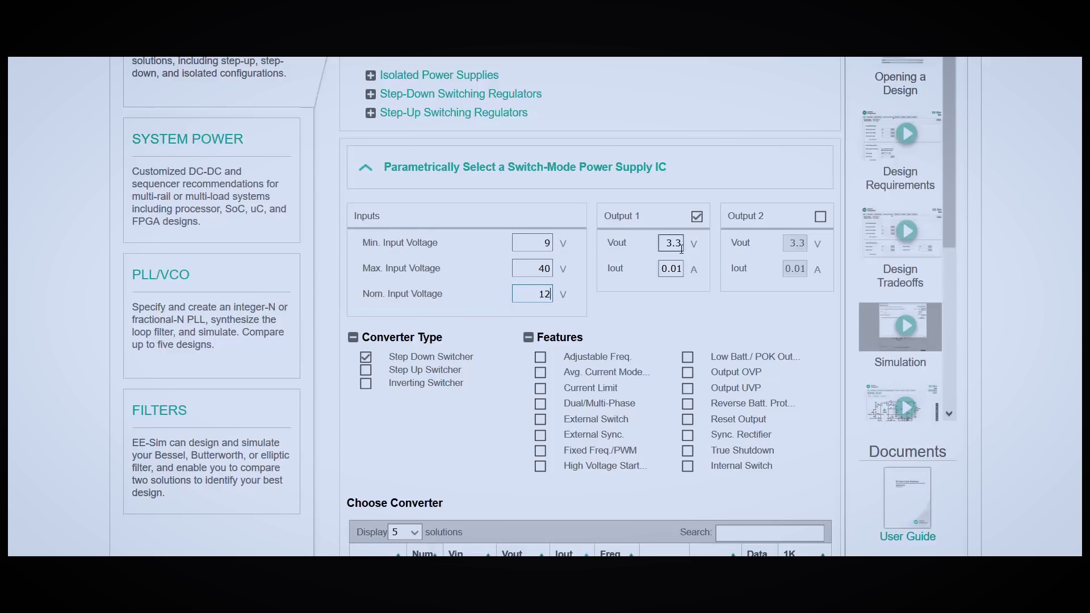
{"action": "type", "text": "5"}
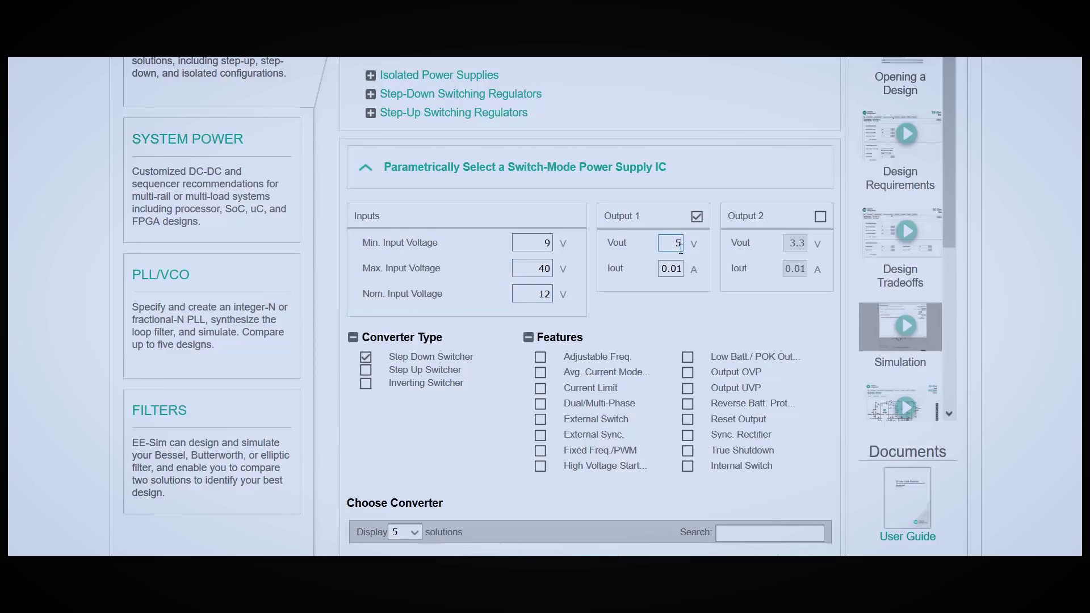
{"action": "key", "text": "Tab"}
{"action": "type", "text": "5"}
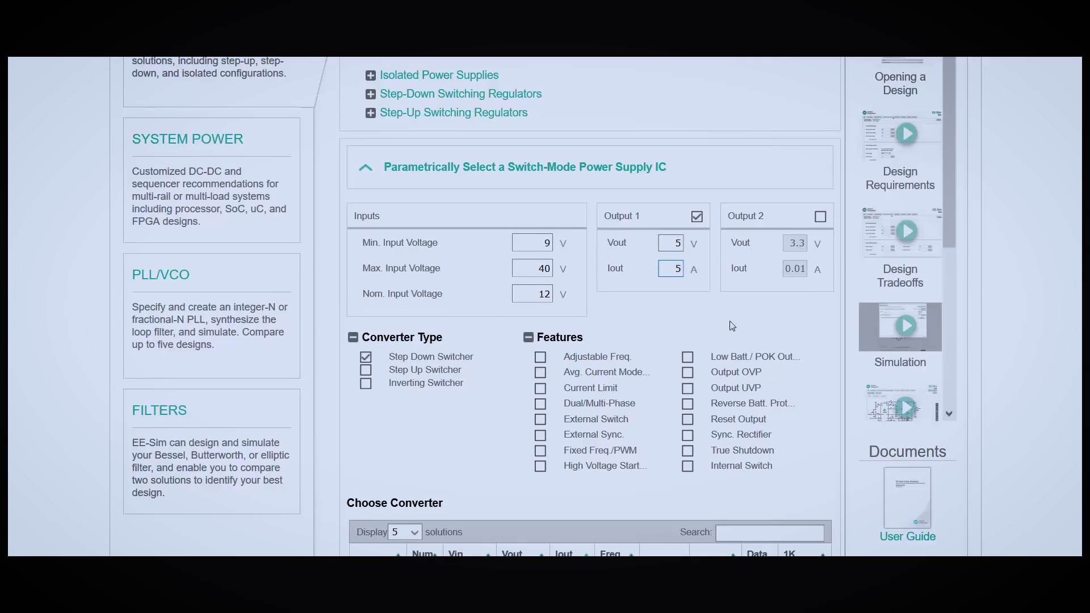
Choose the MAX17506 step-down regulator from the matching converters to start its design.
{"action": "scroll", "coordinate": [489, 419], "scroll_direction": "down", "scroll_amount": 2}
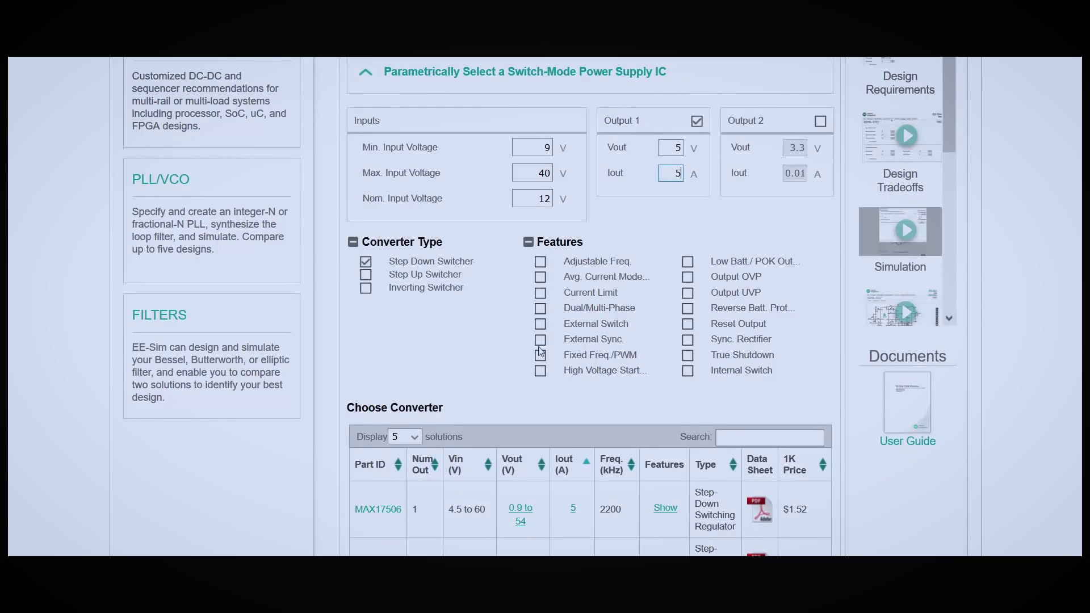
{"action": "scroll", "coordinate": [409, 365], "scroll_direction": "down", "scroll_amount": 3}
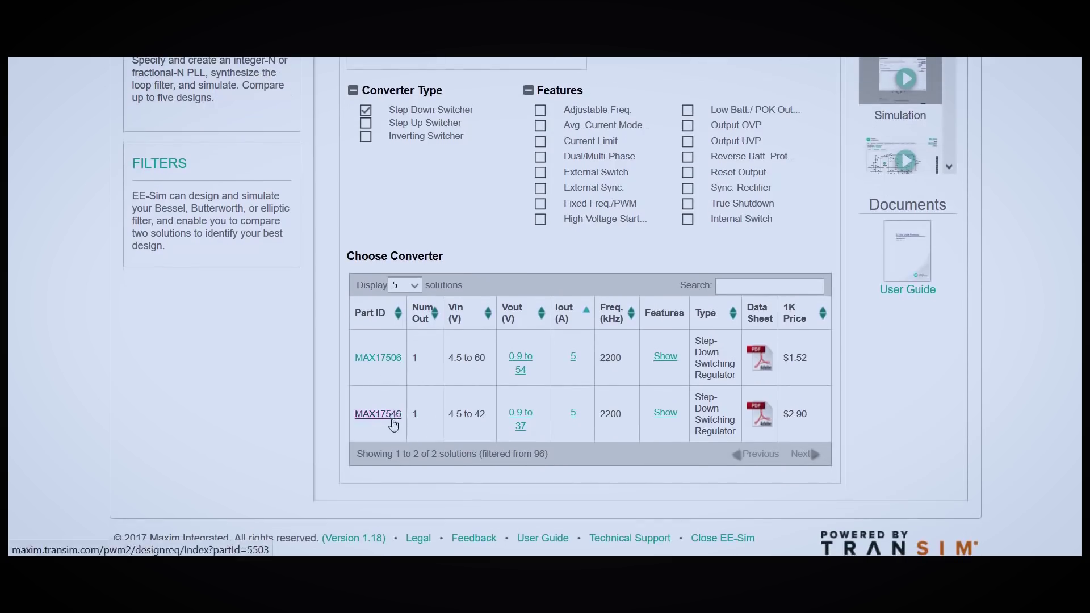
{"action": "left_click", "coordinate": [392, 364]}
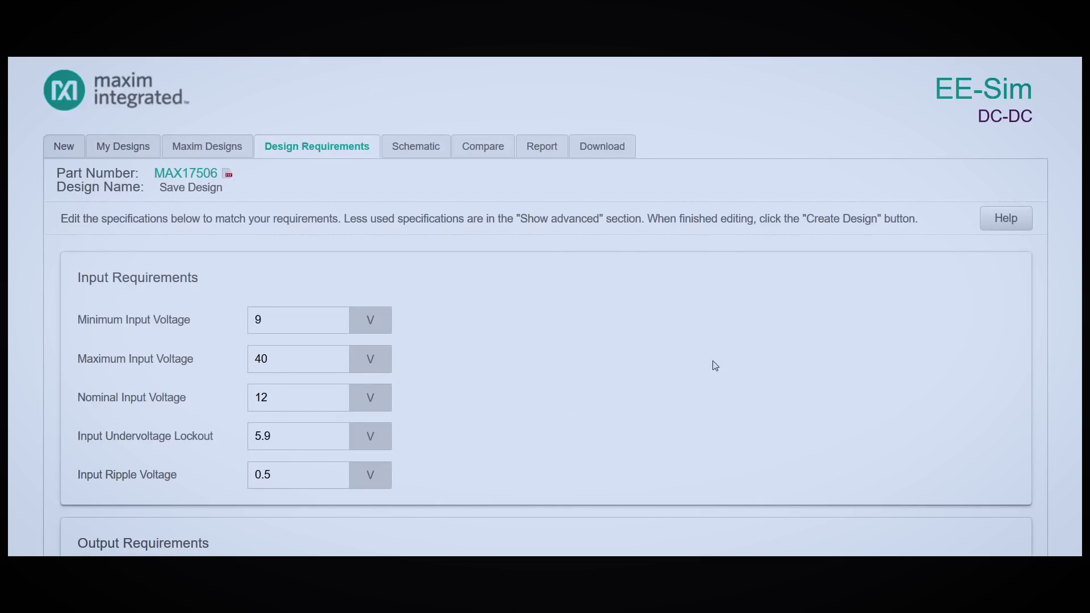
Review the design requirements, set the switching frequency to 450 kHz and create the design.
{"action": "scroll", "coordinate": [775, 329], "scroll_direction": "down", "scroll_amount": 2}
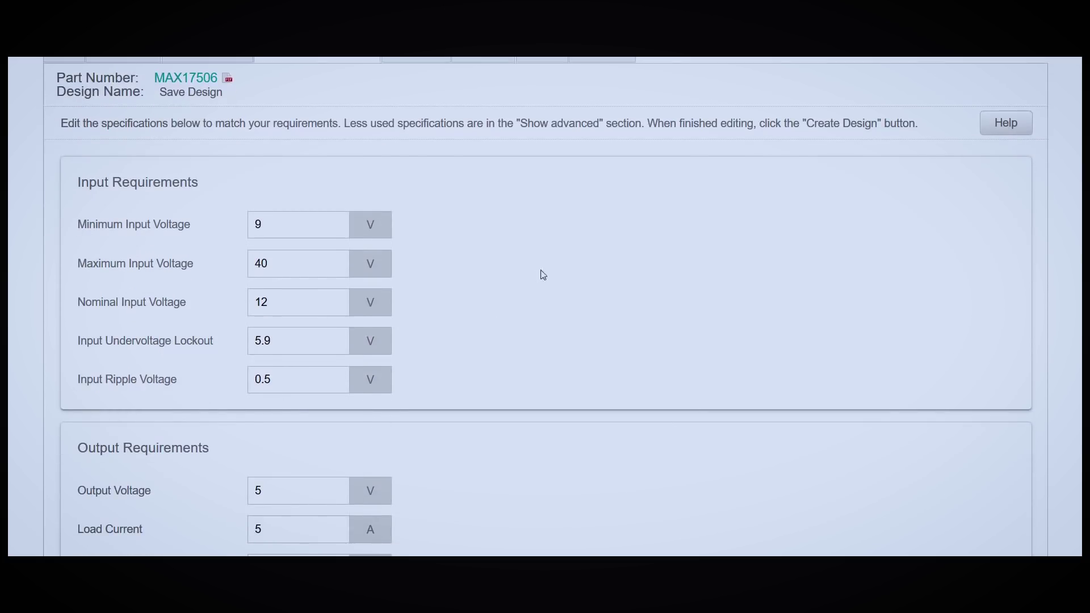
{"action": "scroll", "coordinate": [543, 275], "scroll_direction": "down", "scroll_amount": 2}
{"action": "scroll", "coordinate": [535, 314], "scroll_direction": "down", "scroll_amount": 2}
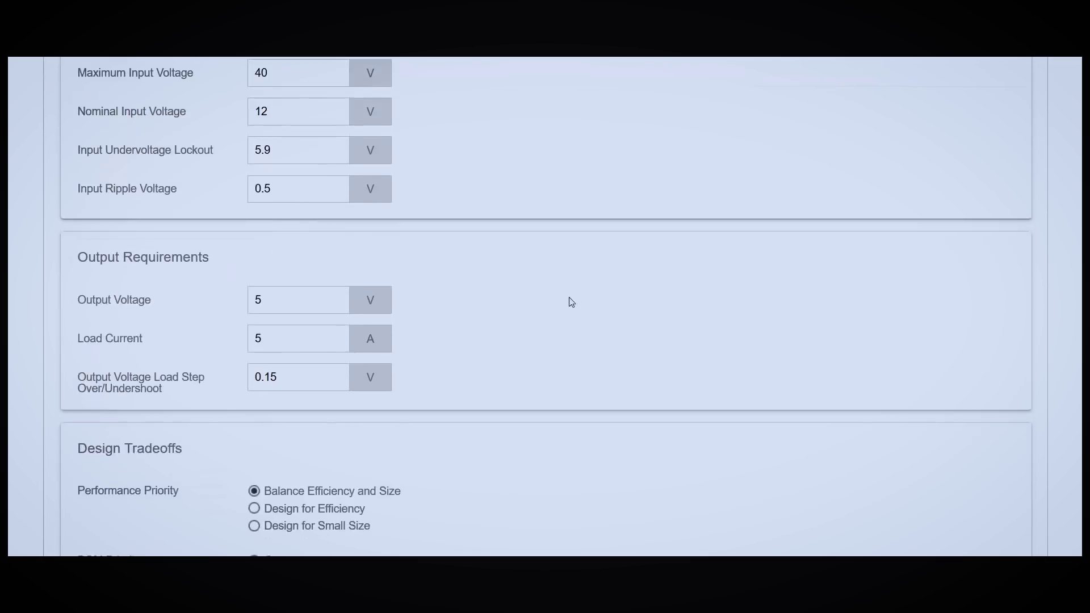
{"action": "scroll", "coordinate": [571, 303], "scroll_direction": "down", "scroll_amount": 4}
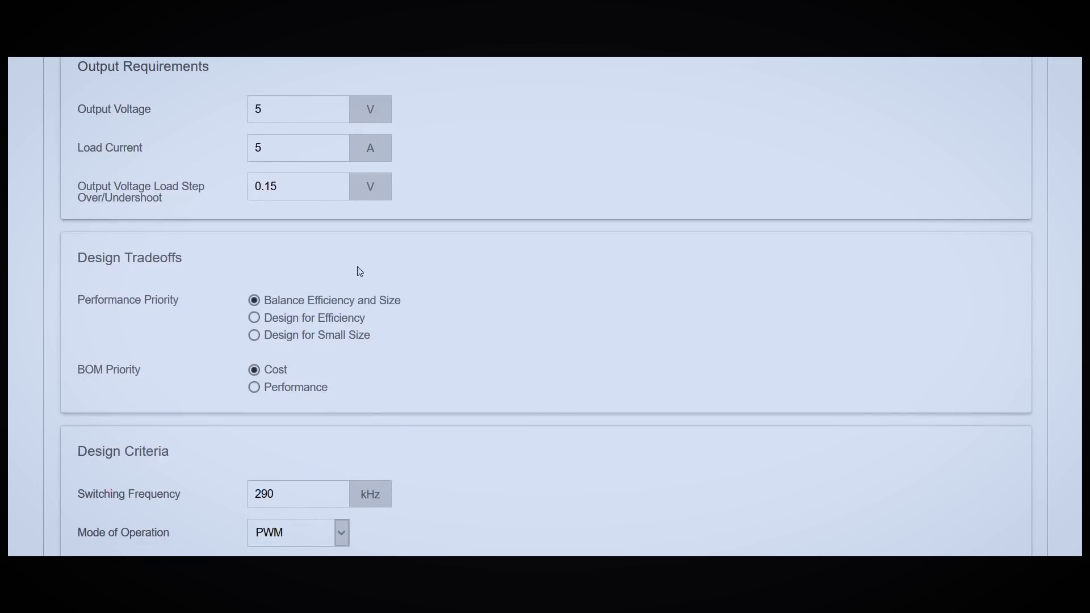
{"action": "scroll", "coordinate": [538, 332], "scroll_direction": "down", "scroll_amount": 2}
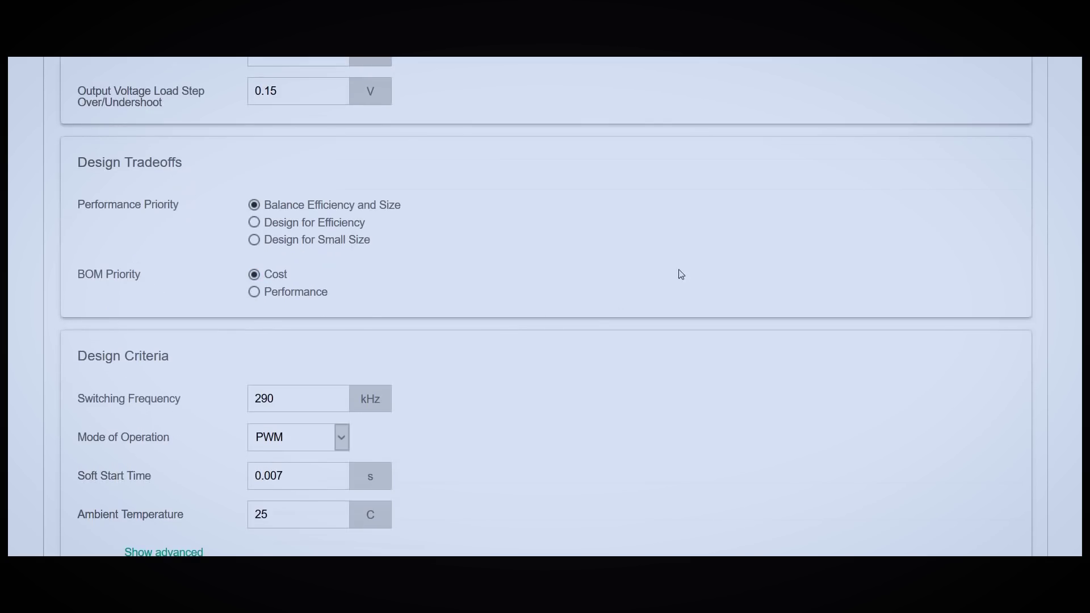
{"action": "scroll", "coordinate": [682, 275], "scroll_direction": "down", "scroll_amount": 4}
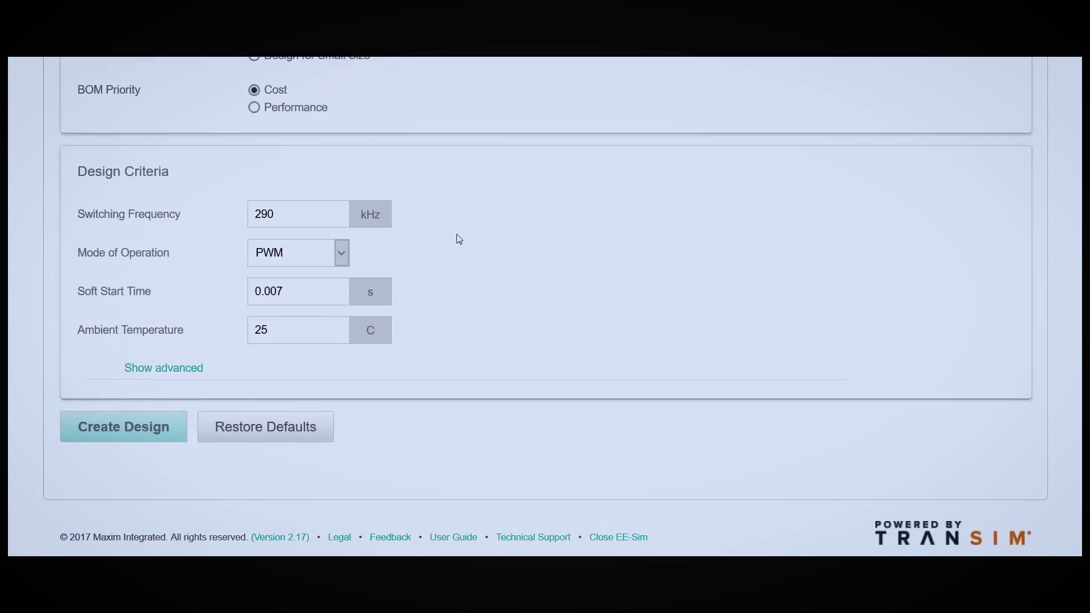
{"action": "double_click", "coordinate": [276, 211]}
{"action": "type", "text": "450"}
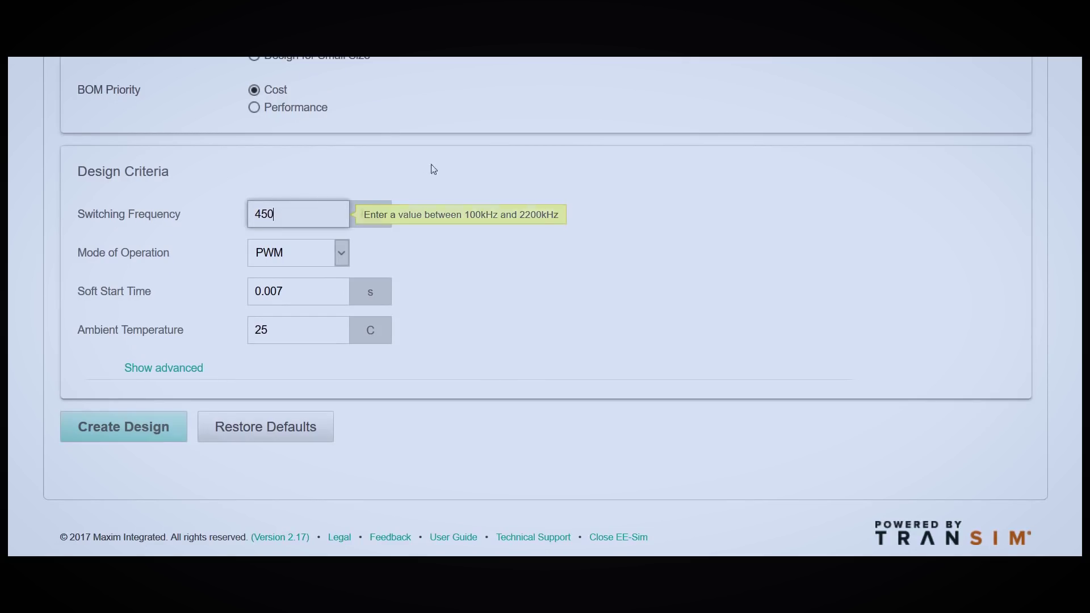
{"action": "left_click", "coordinate": [121, 427]}
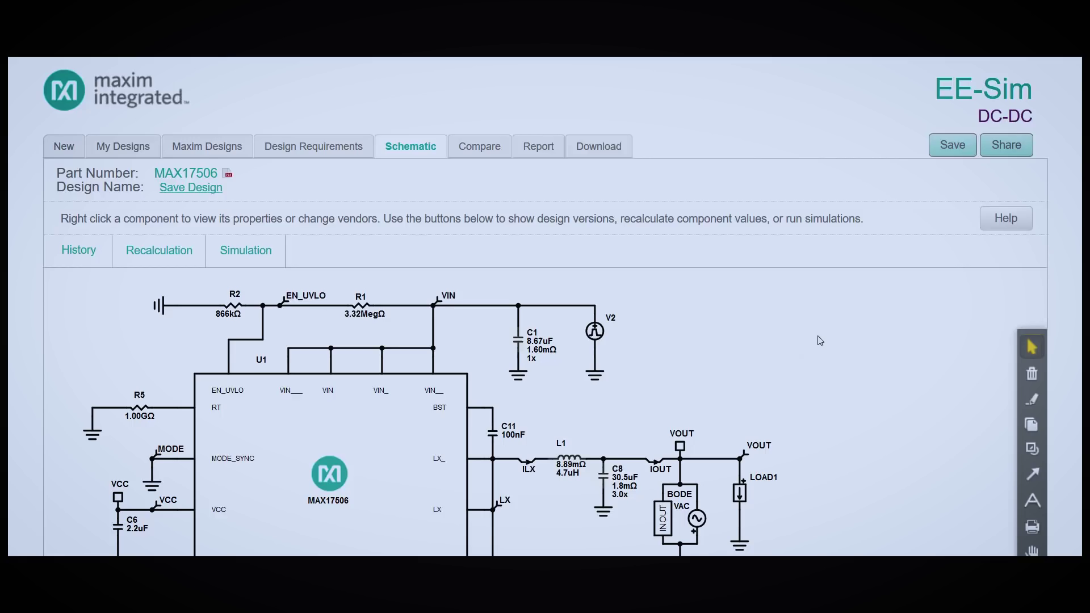
Look over the generated schematic, then set up the simulations with only Steady State and Efficiency selected.
{"action": "scroll", "coordinate": [823, 337], "scroll_direction": "down", "scroll_amount": 2}
{"action": "scroll", "coordinate": [871, 316], "scroll_direction": "down", "scroll_amount": 2}
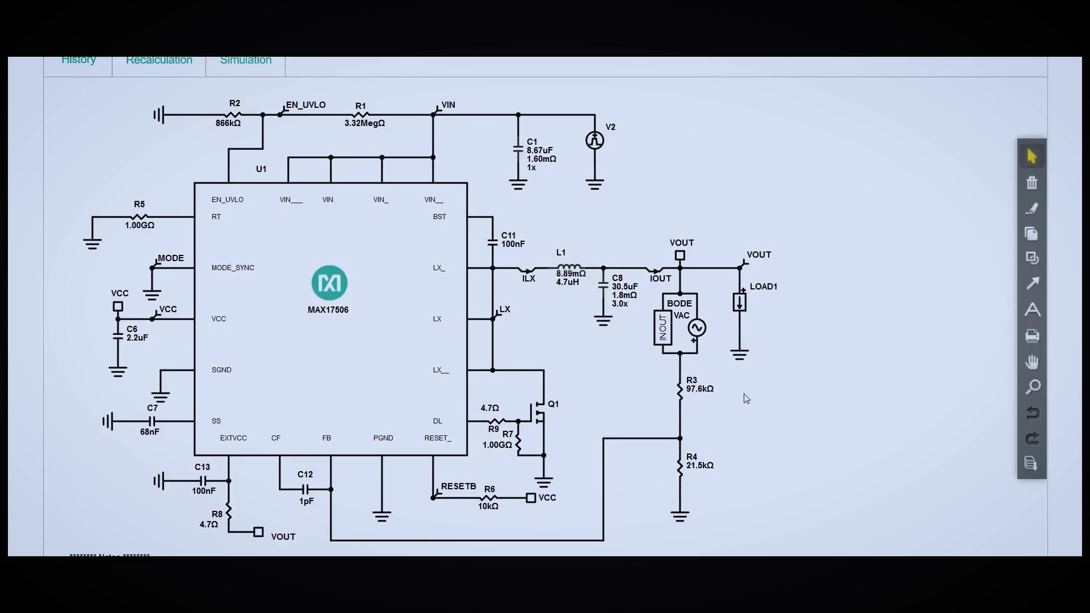
{"action": "scroll", "coordinate": [712, 426], "scroll_direction": "up", "scroll_amount": 4}
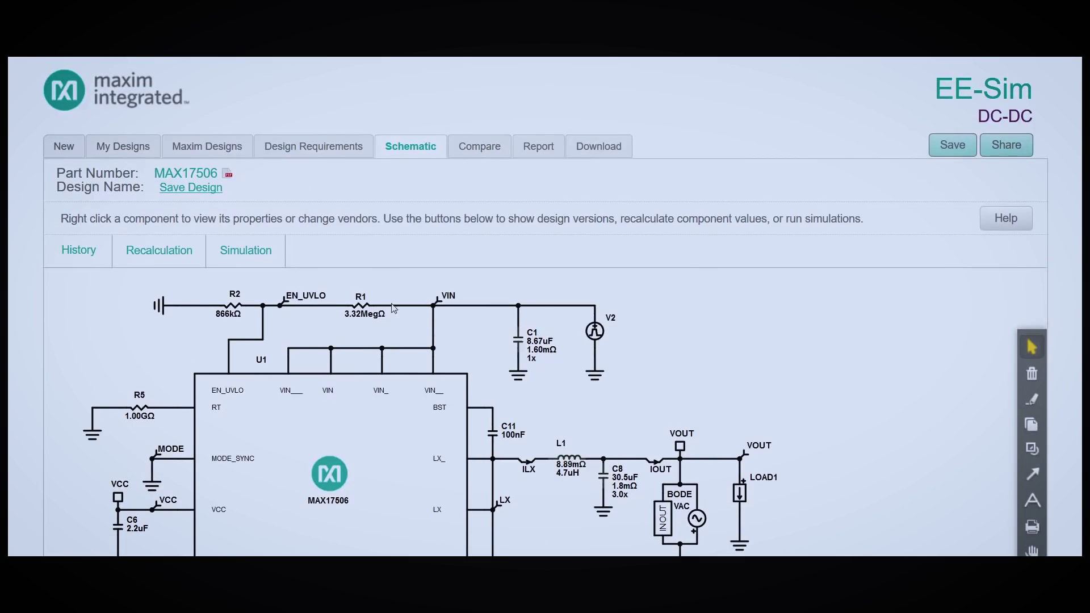
{"action": "left_click", "coordinate": [246, 253]}
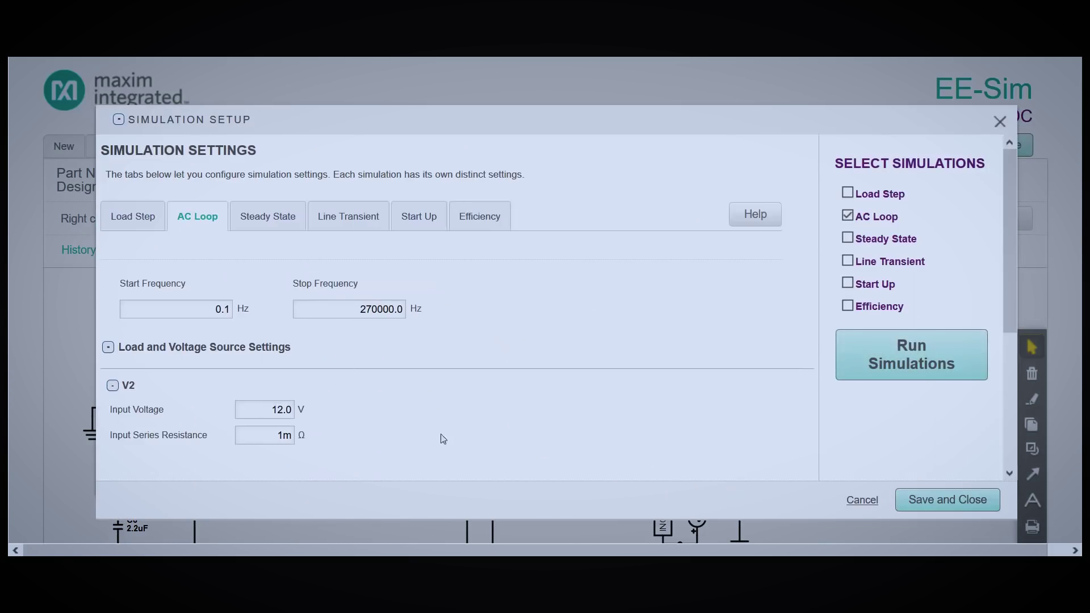
{"action": "left_click", "coordinate": [848, 238]}
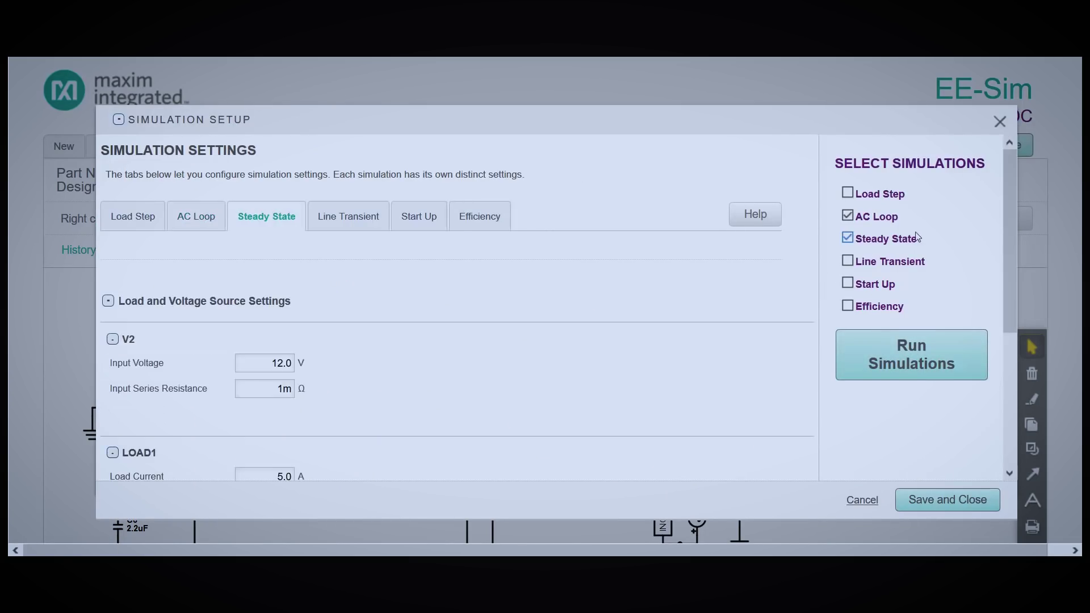
{"action": "left_click", "coordinate": [849, 307]}
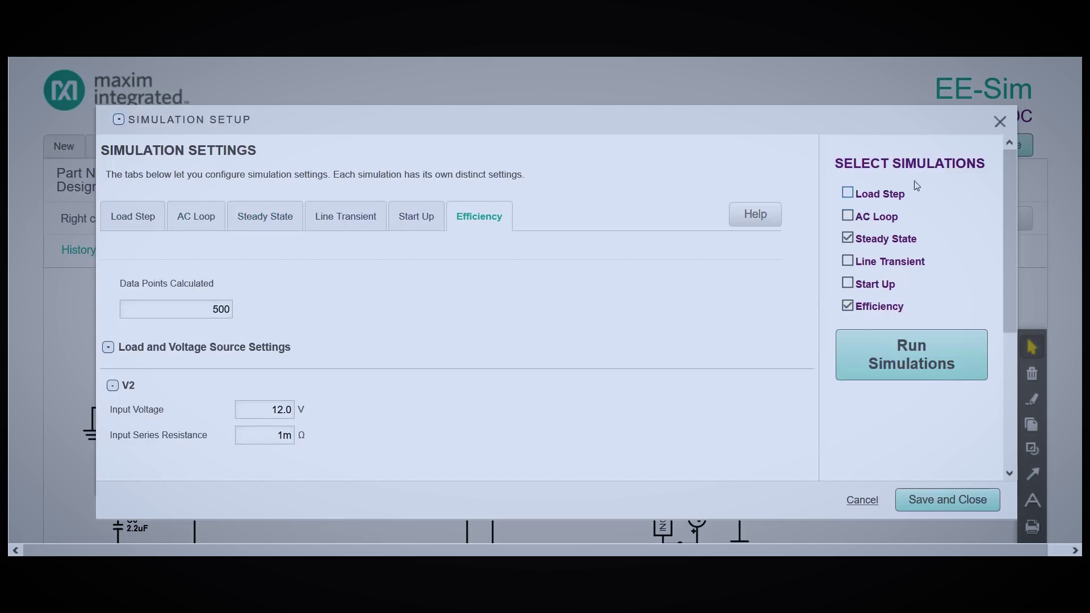
Check the source and load settings of the Steady State and Efficiency simulations, and run both.
{"action": "left_click", "coordinate": [275, 227]}
{"action": "scroll", "coordinate": [498, 314], "scroll_direction": "down", "scroll_amount": 2}
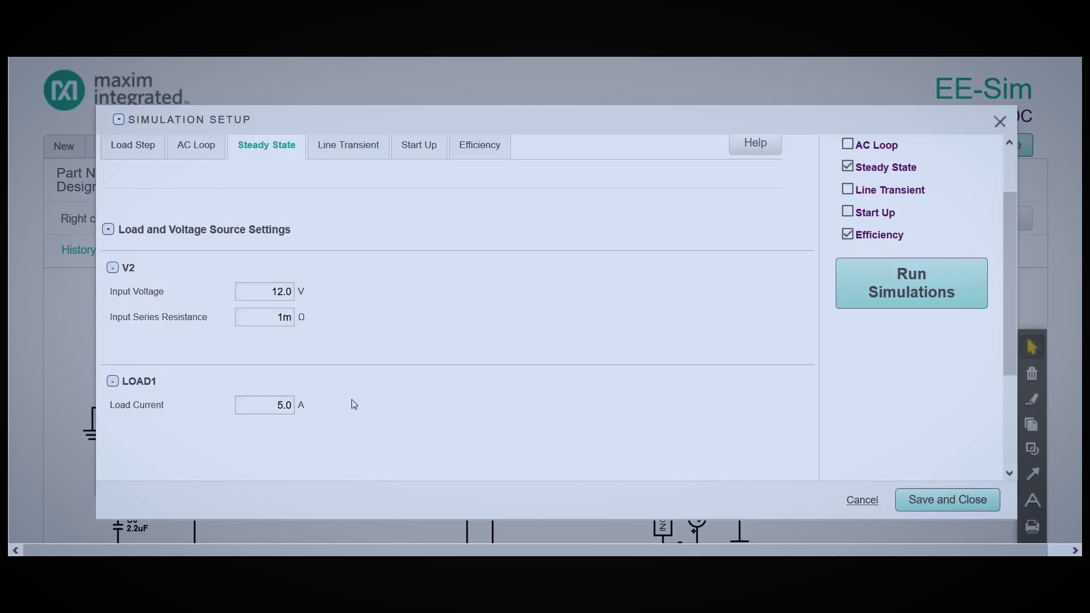
{"action": "scroll", "coordinate": [414, 346], "scroll_direction": "up", "scroll_amount": 2}
{"action": "left_click", "coordinate": [475, 222]}
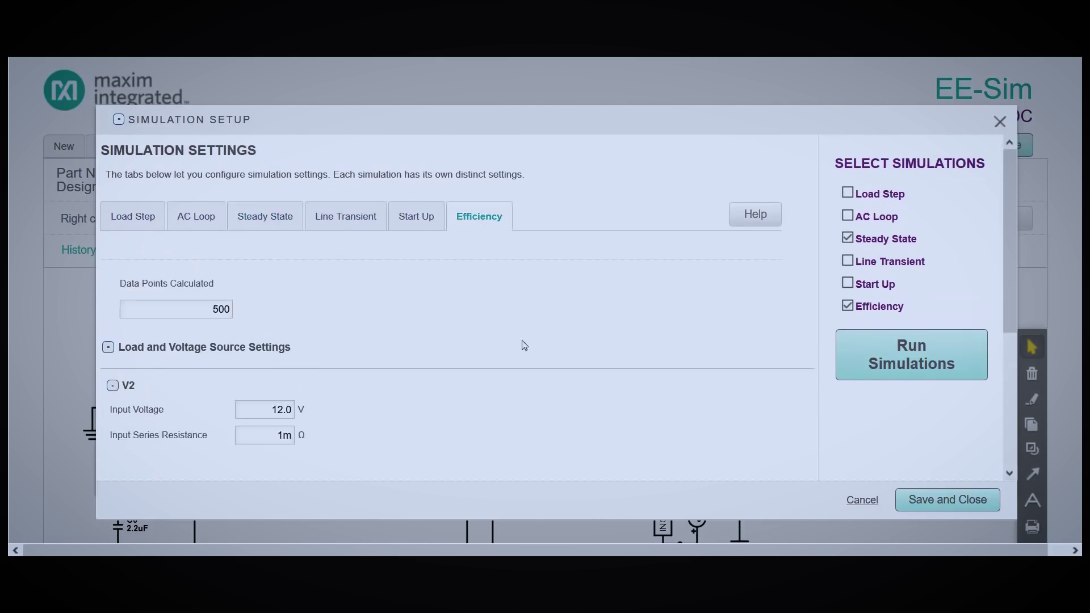
{"action": "scroll", "coordinate": [505, 356], "scroll_direction": "down", "scroll_amount": 1}
{"action": "scroll", "coordinate": [505, 356], "scroll_direction": "down", "scroll_amount": 1}
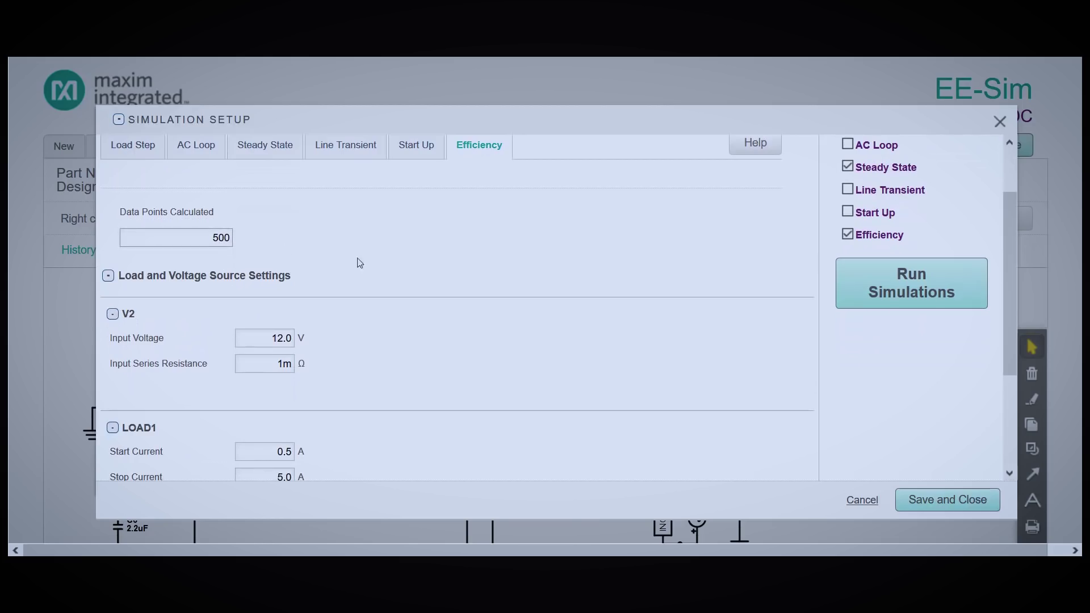
{"action": "scroll", "coordinate": [443, 287], "scroll_direction": "down", "scroll_amount": 2}
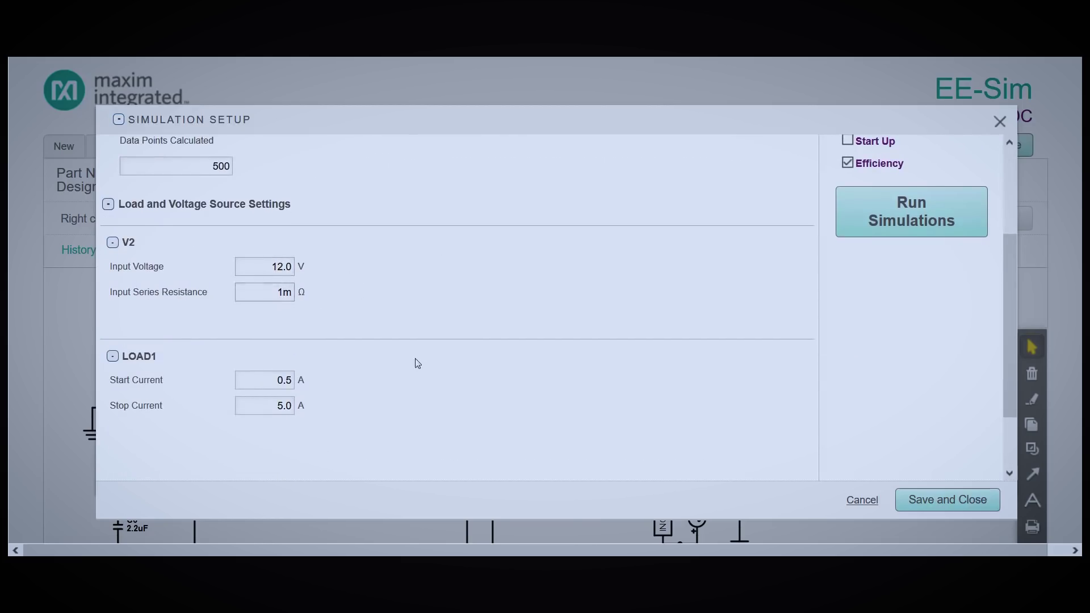
{"action": "scroll", "coordinate": [358, 353], "scroll_direction": "down", "scroll_amount": 2}
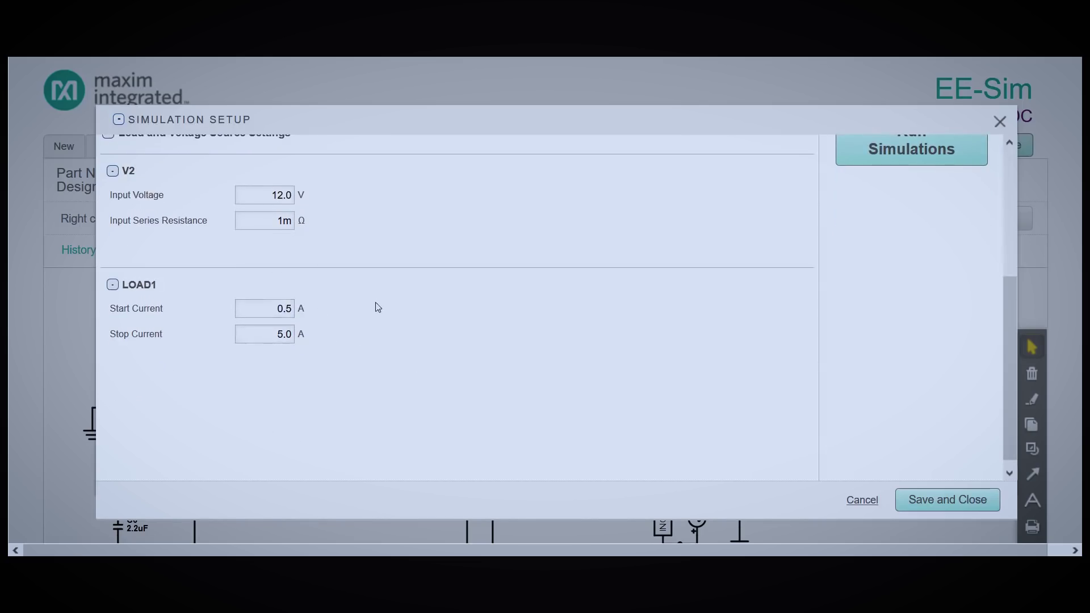
{"action": "scroll", "coordinate": [639, 358], "scroll_direction": "up", "scroll_amount": 6}
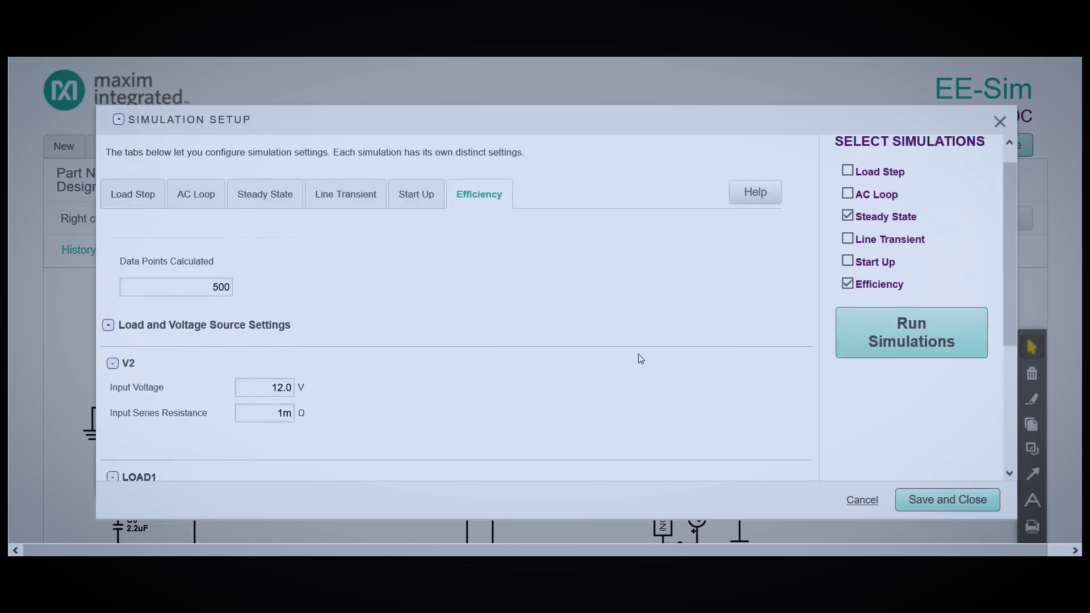
{"action": "left_click", "coordinate": [936, 369]}
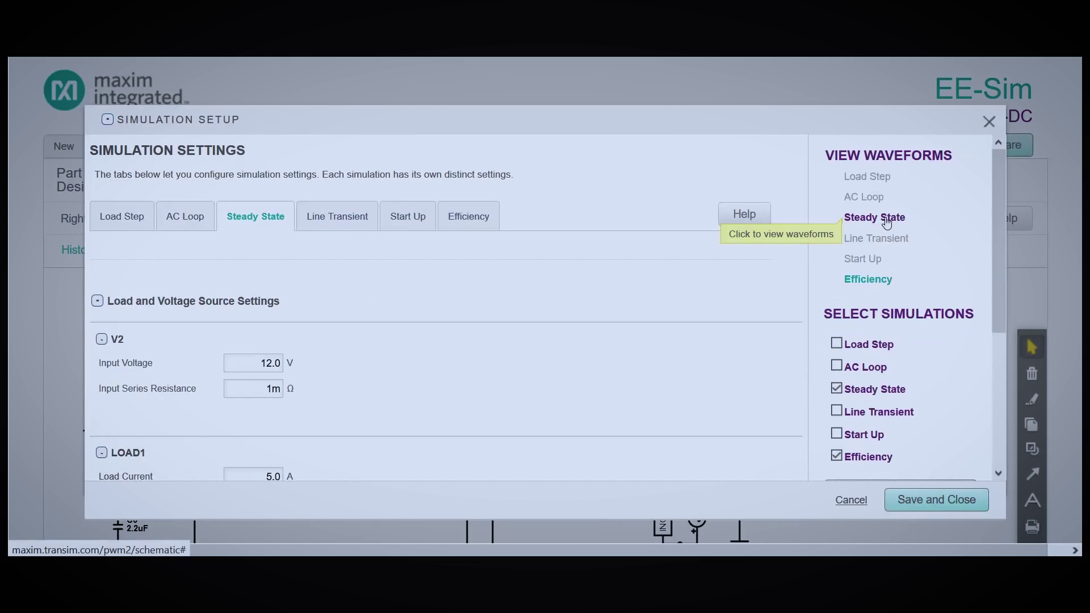
Examine the Steady State output, switching and input waveforms, including the marker readings for the switching signals.
{"action": "left_click", "coordinate": [875, 217]}
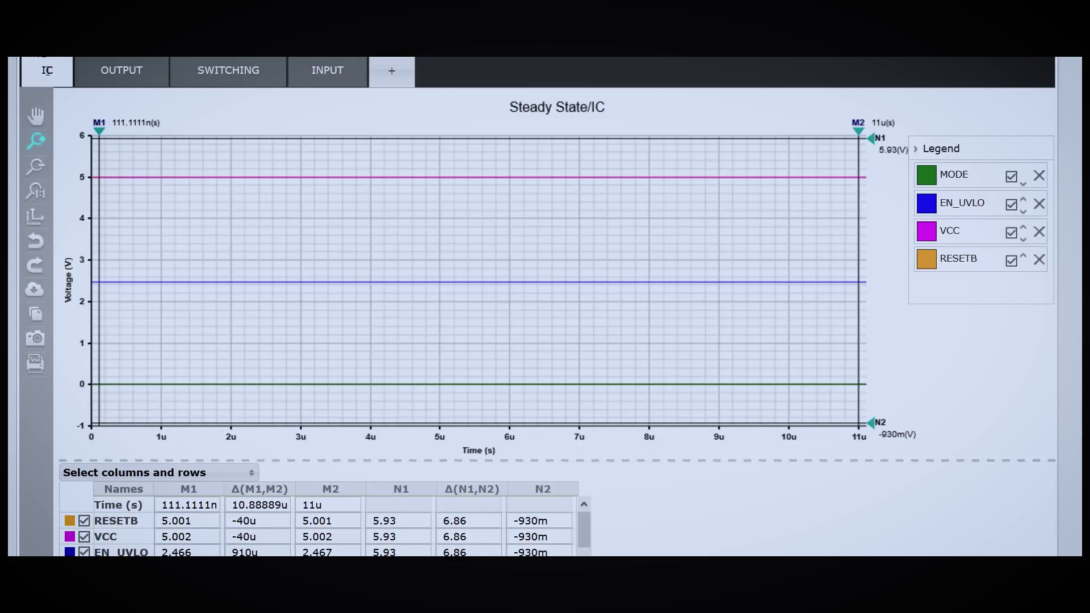
{"action": "left_click", "coordinate": [121, 70]}
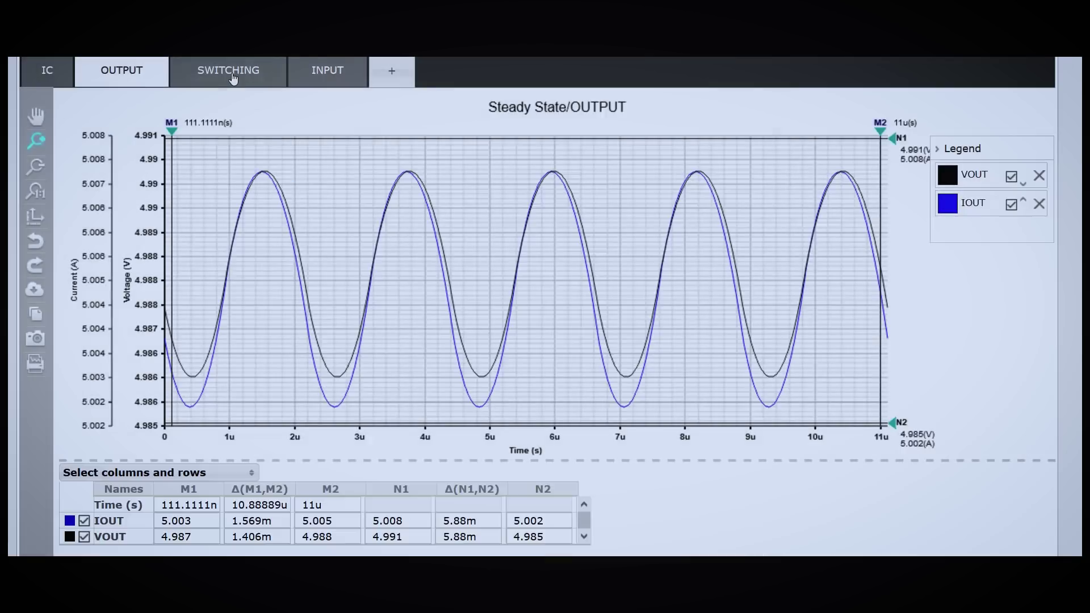
{"action": "left_click", "coordinate": [230, 73]}
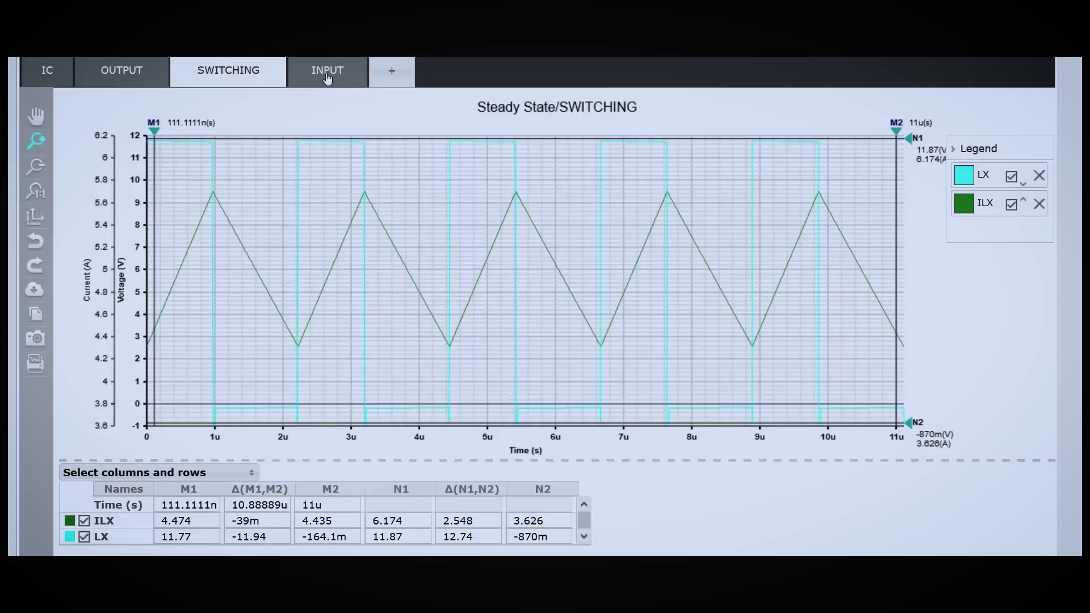
{"action": "left_click", "coordinate": [328, 73]}
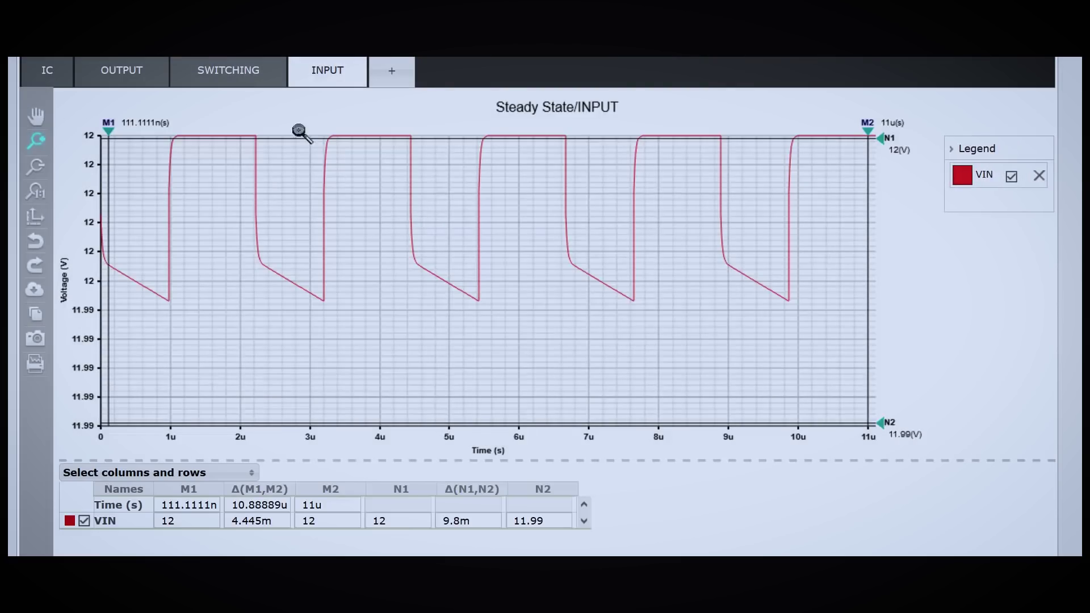
{"action": "left_click", "coordinate": [228, 71]}
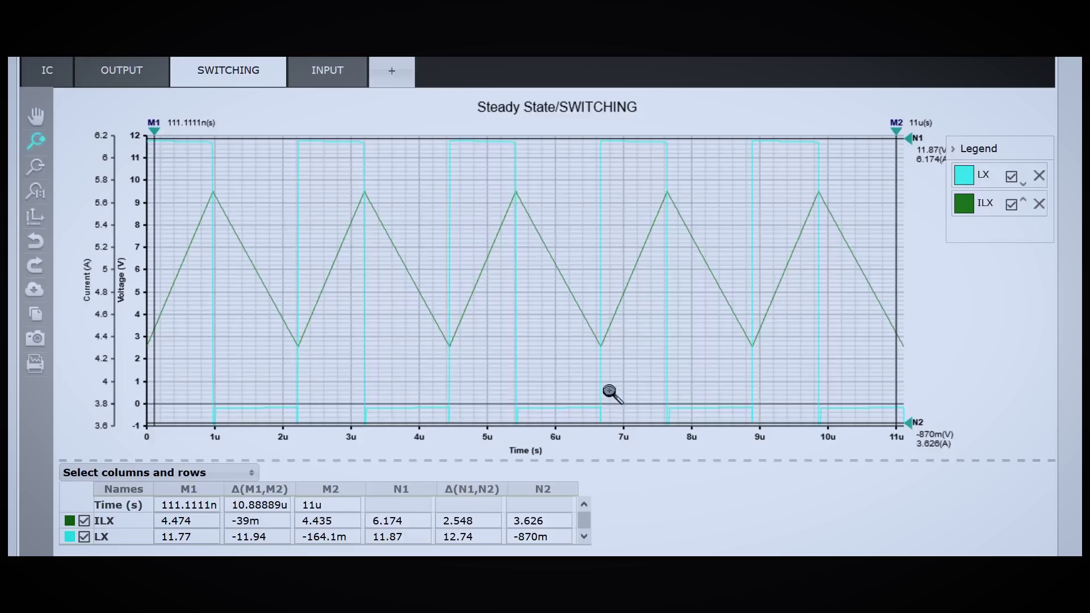
{"action": "scroll", "coordinate": [524, 469], "scroll_direction": "down", "scroll_amount": 1}
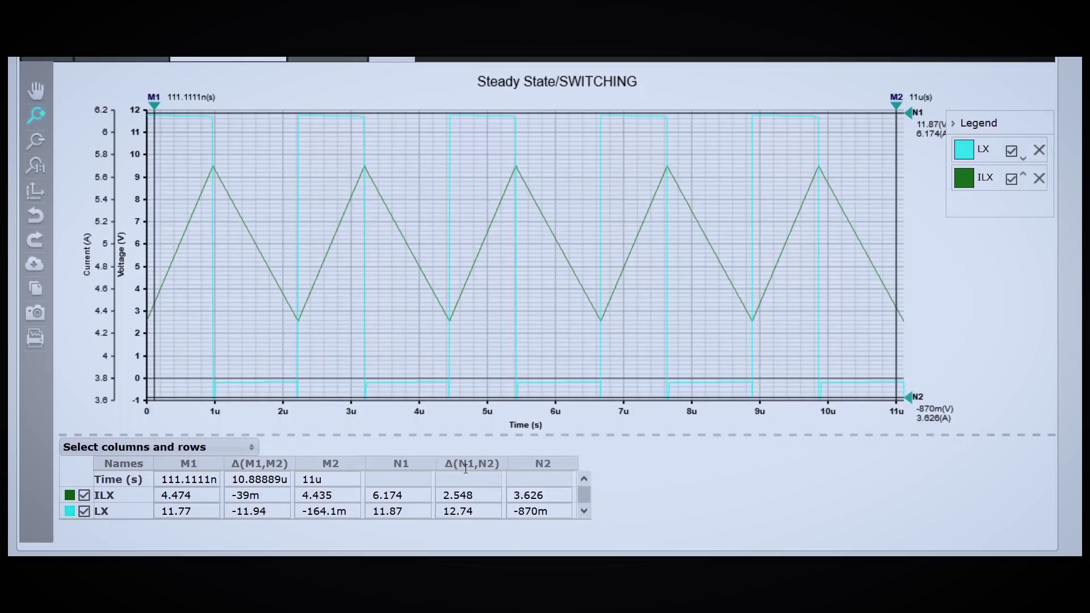
{"action": "scroll", "coordinate": [738, 471], "scroll_direction": "up", "scroll_amount": 1}
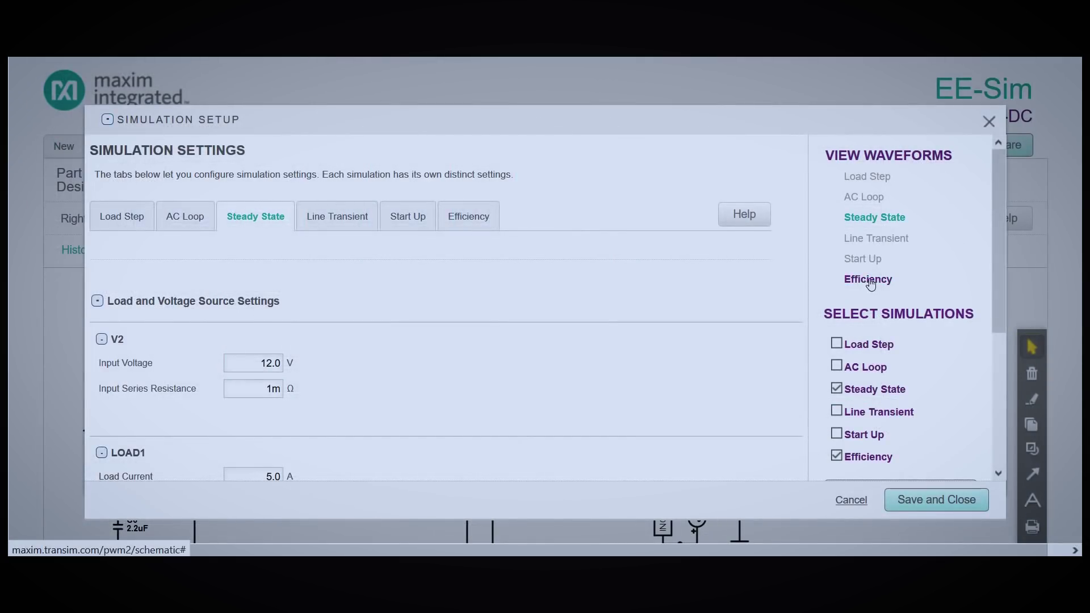
View the Efficiency simulation results, then close the simulation setup and return to the schematic.
{"action": "left_click", "coordinate": [869, 281]}
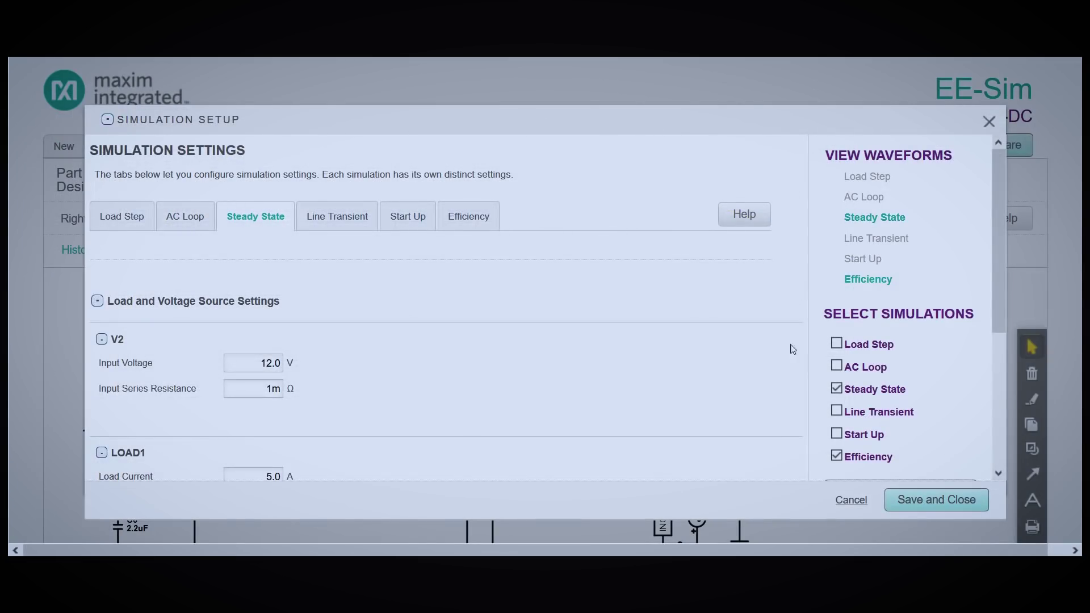
{"action": "left_click", "coordinate": [988, 130]}
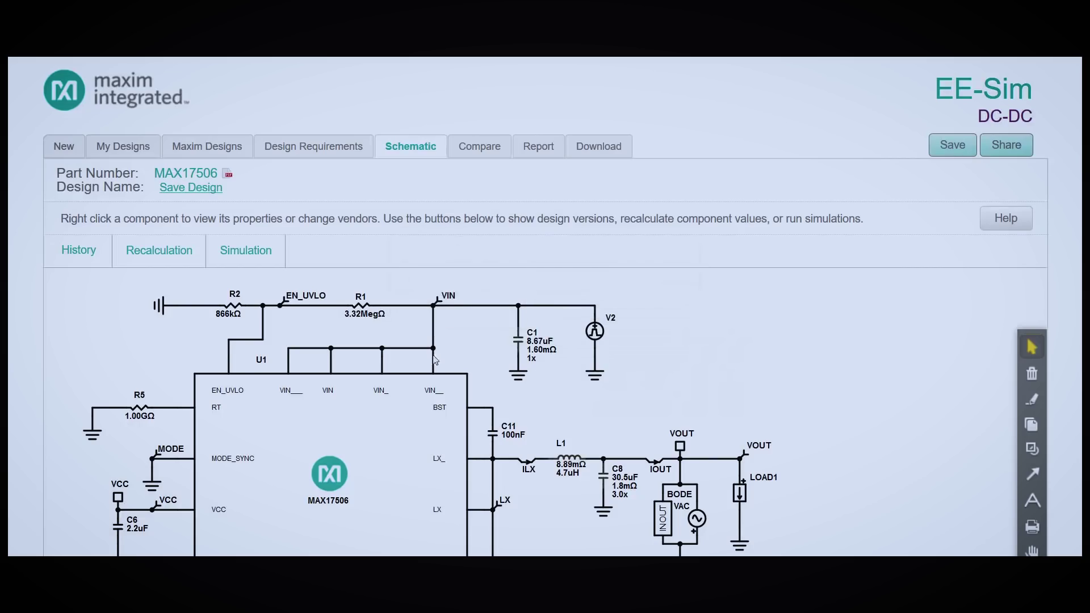
{"action": "scroll", "coordinate": [642, 386], "scroll_direction": "down", "scroll_amount": 3}
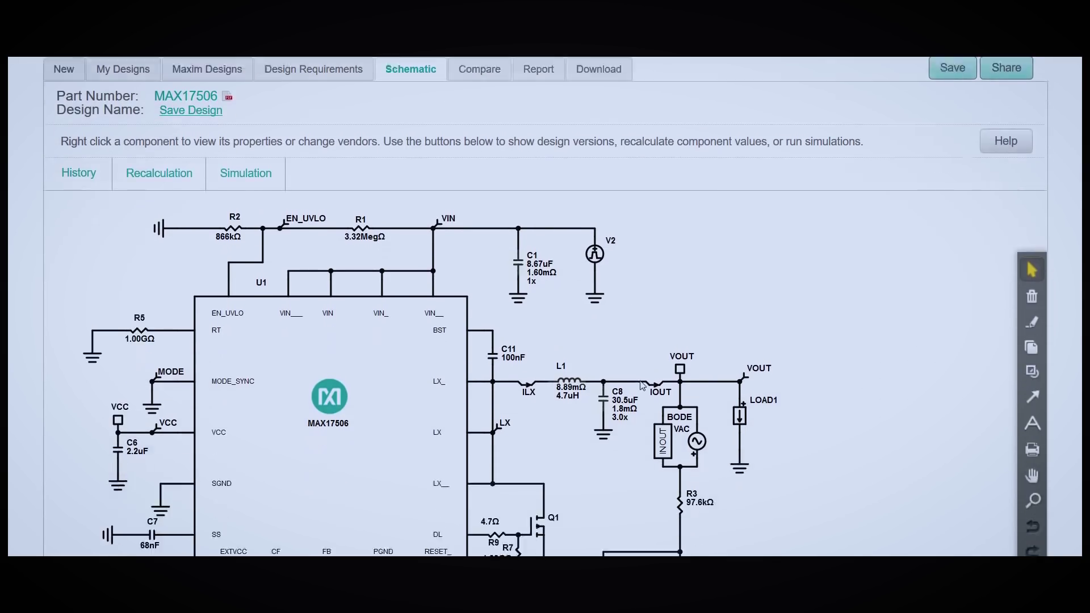
{"action": "scroll", "coordinate": [642, 386], "scroll_direction": "up", "scroll_amount": 3}
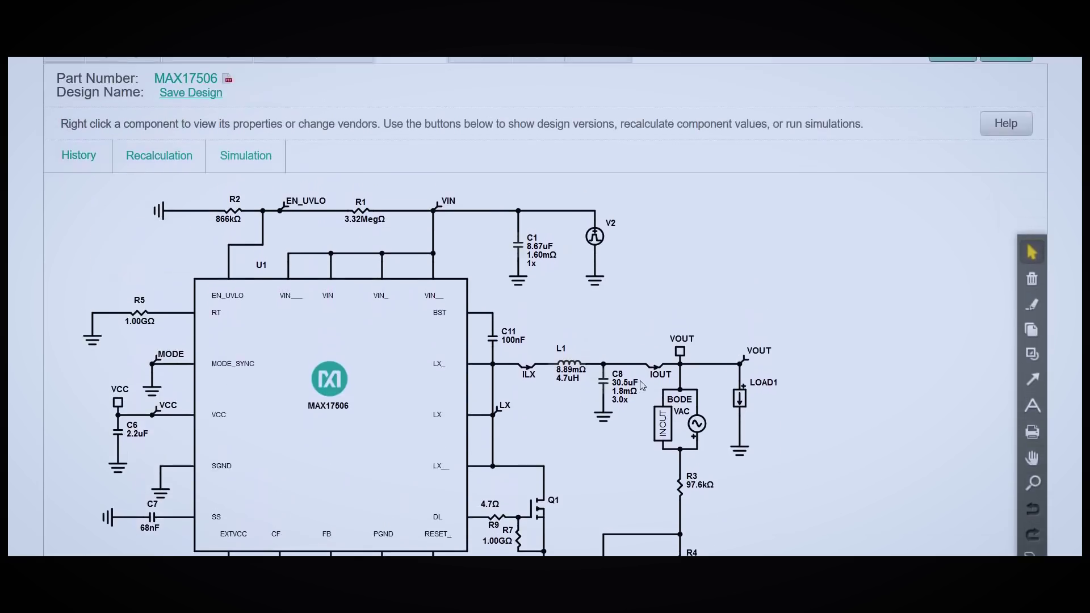